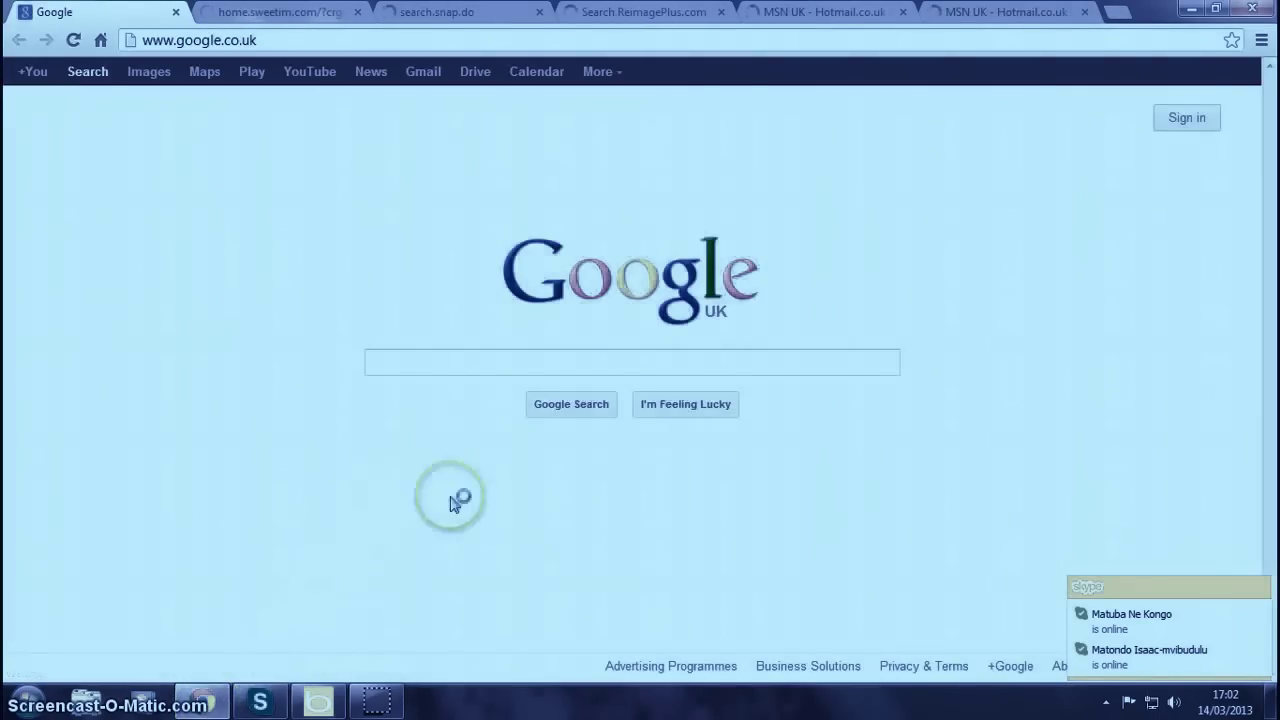
Open Chrome's Extensions page from the Tools submenu of the Chrome menu.
left_click(706, 366)
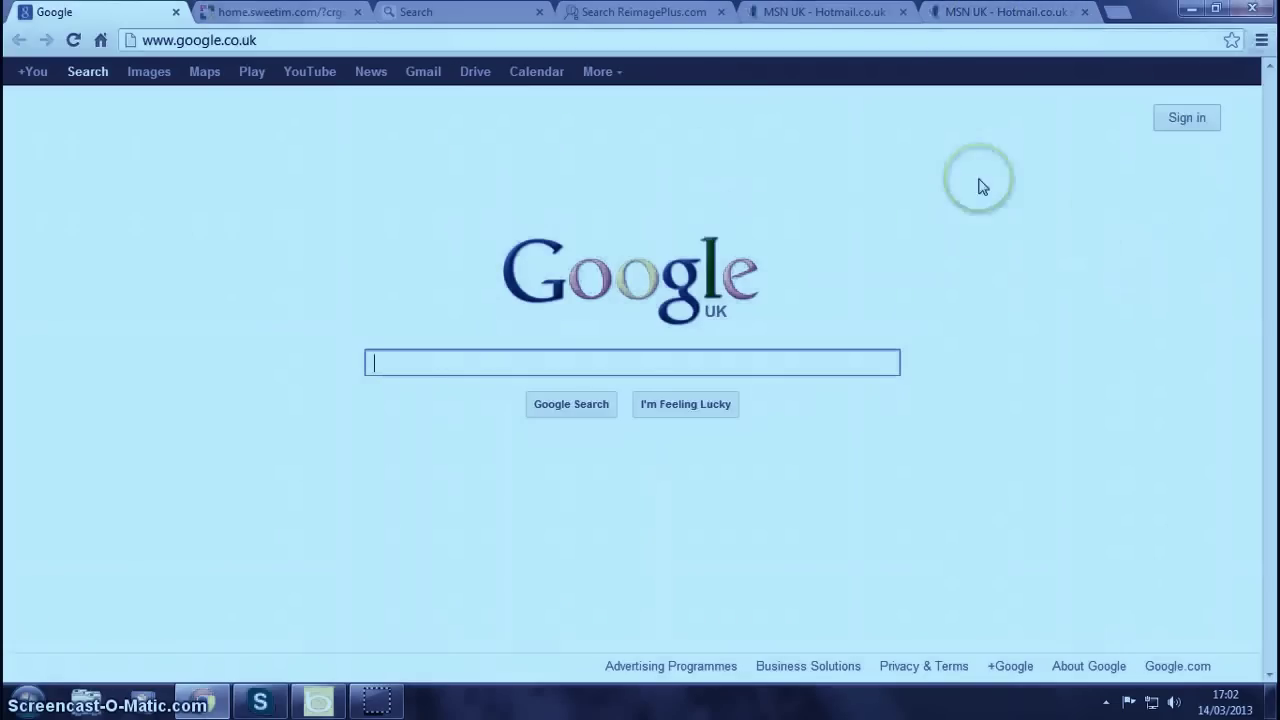
left_click(1262, 44)
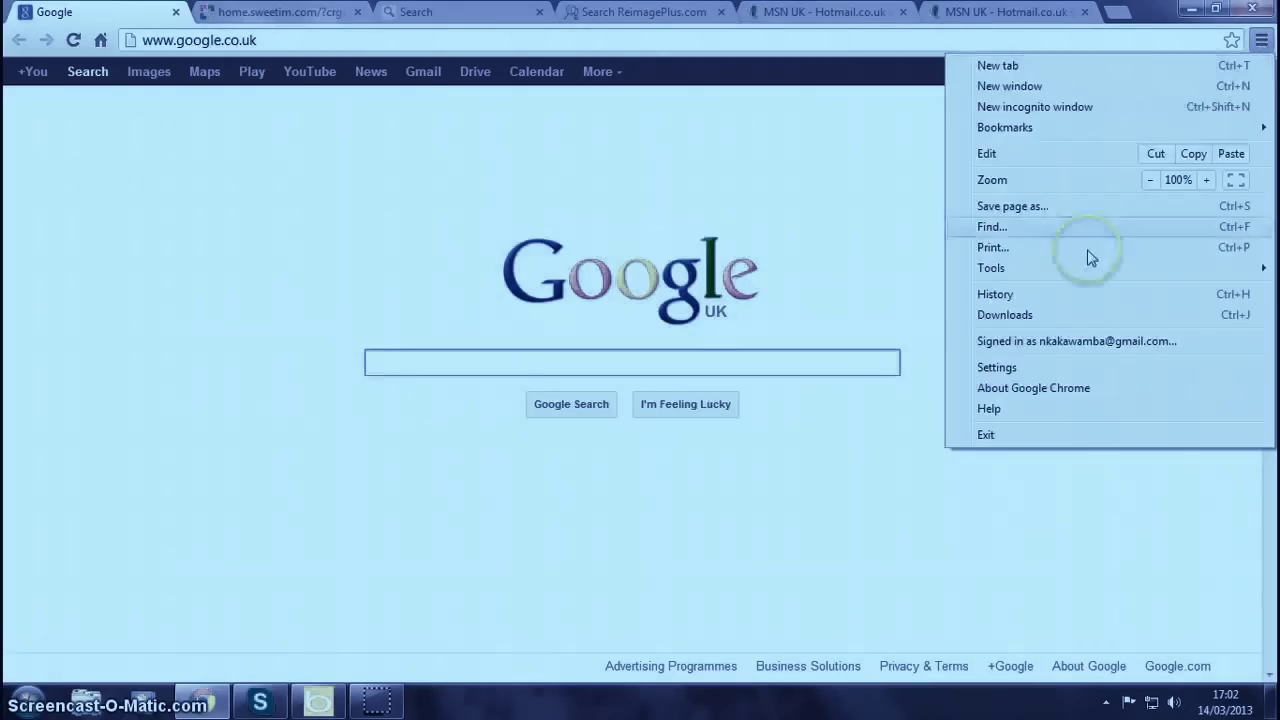
left_click(1005, 270)
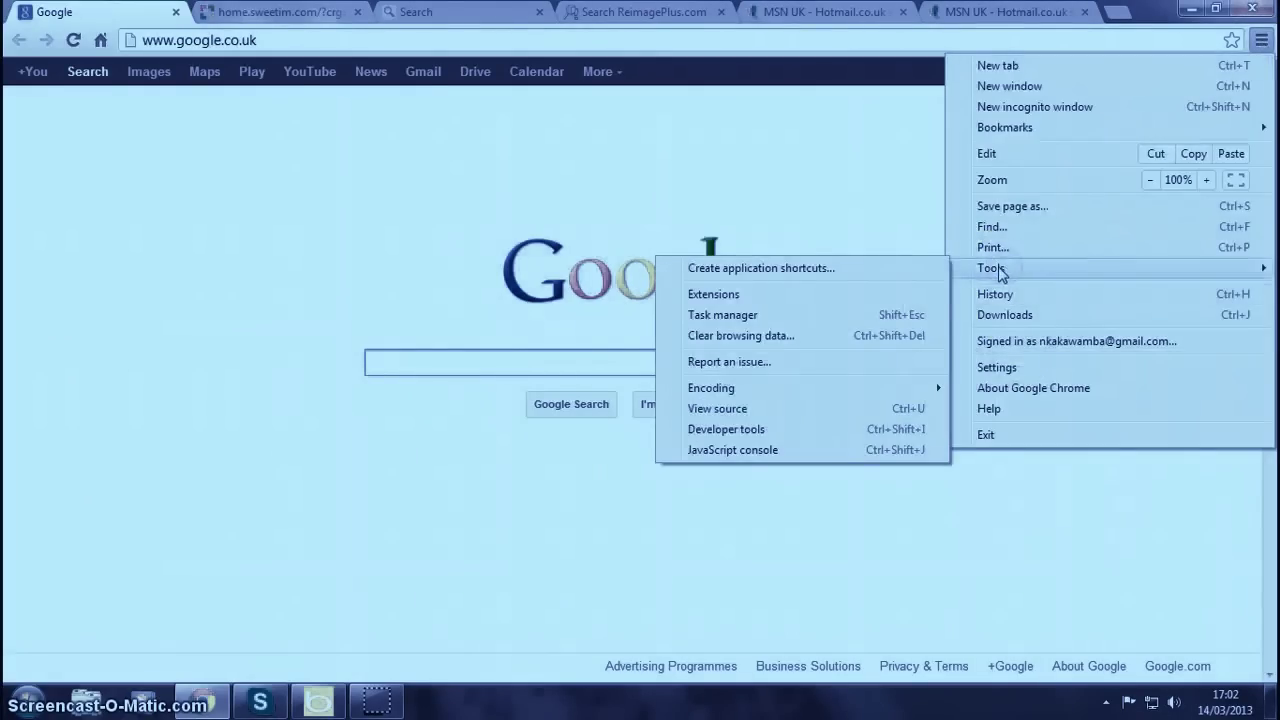
left_click(724, 296)
left_click(723, 303)
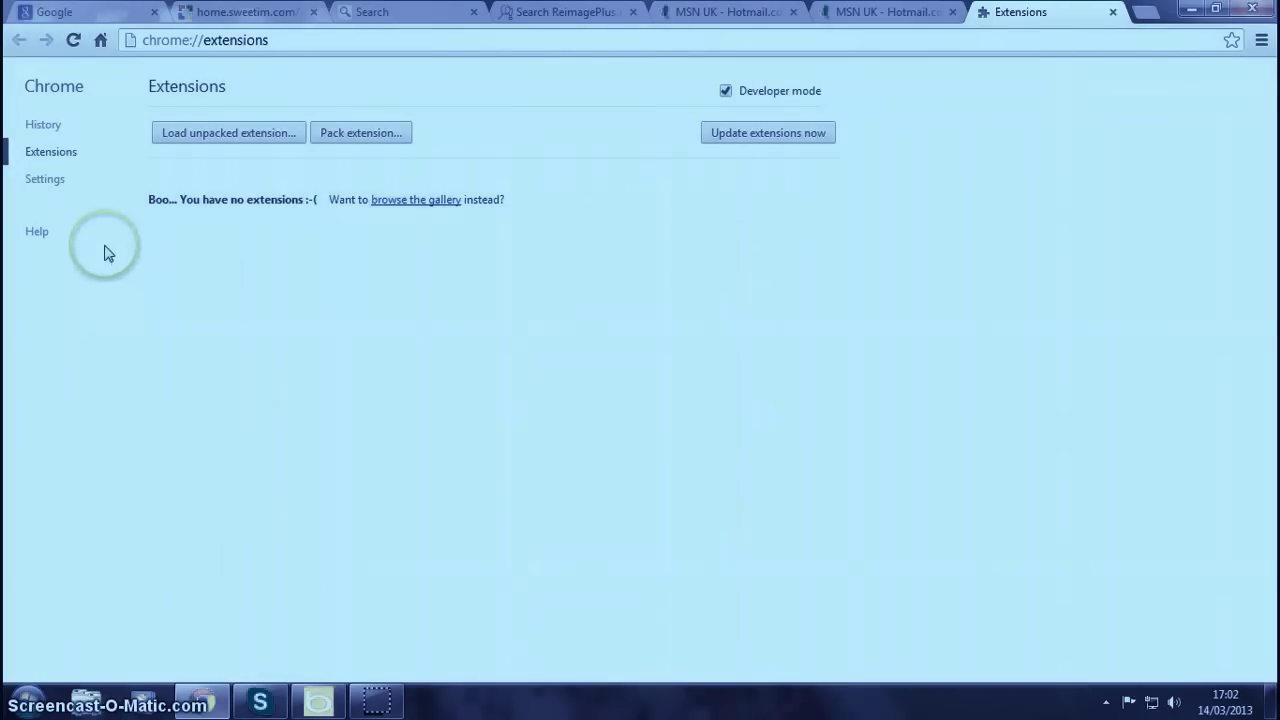
In Settings, open the On startup pages list showing sweetim, snap.do, ReimagePlus and MSN entries.
left_click(54, 180)
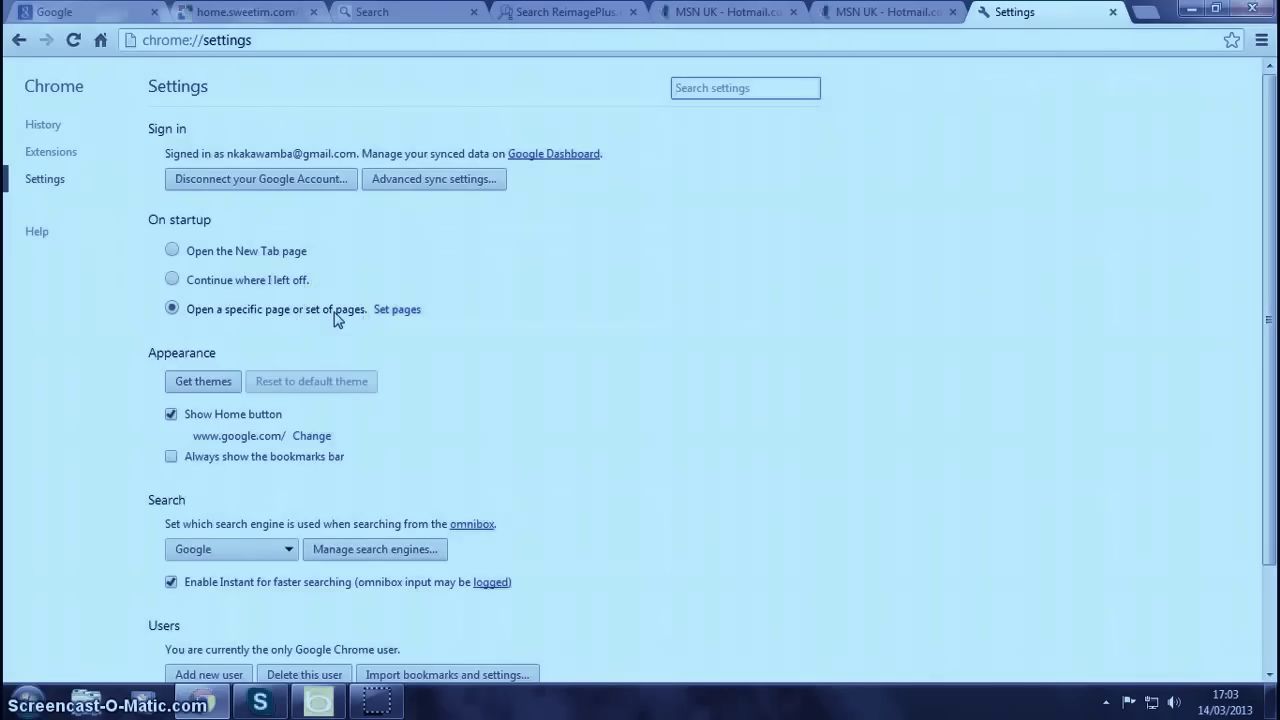
left_click(397, 310)
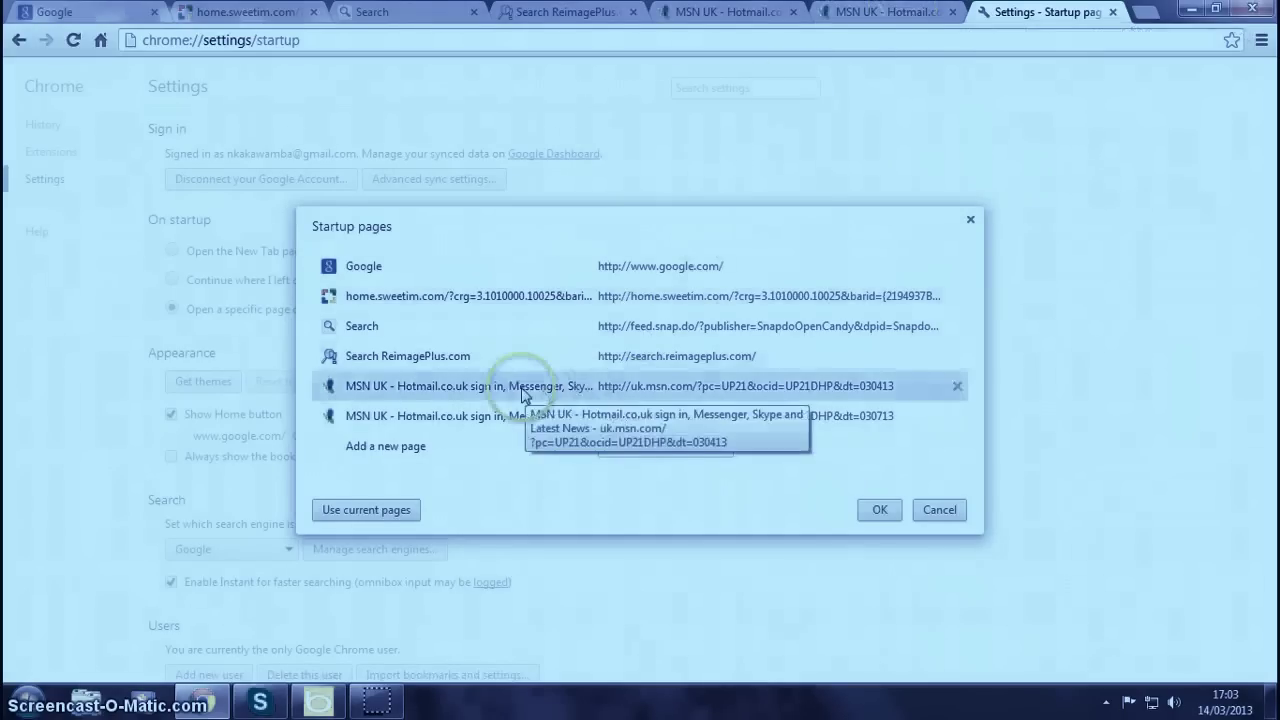
Close the startup pages list and set On startup to 'Open the New Tab page'.
left_click(880, 511)
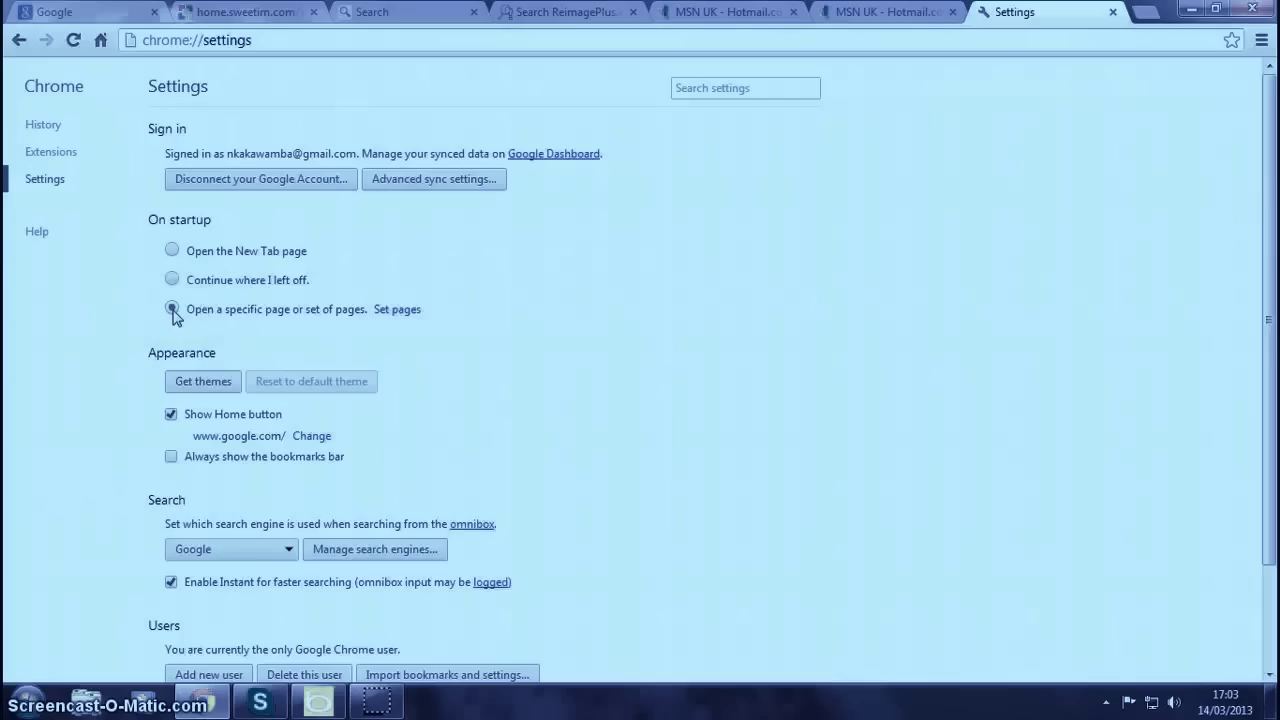
left_click_drag(173, 312, 331, 313)
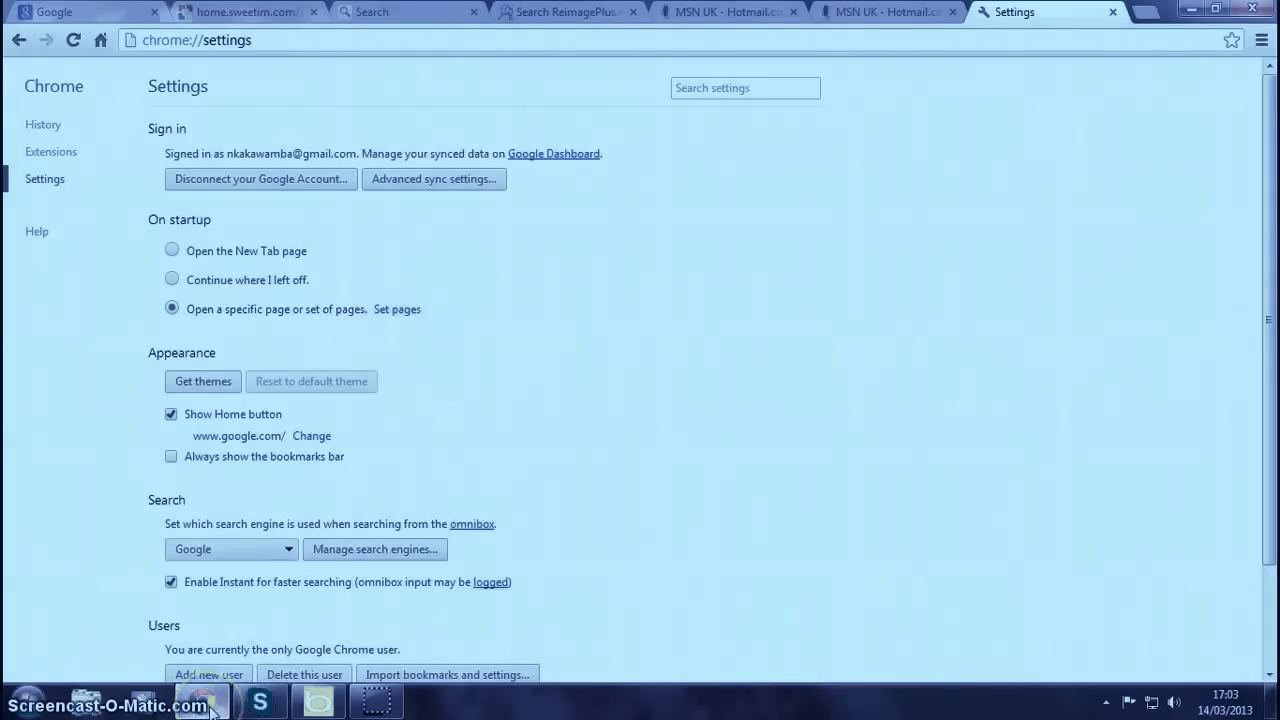
left_click(384, 648)
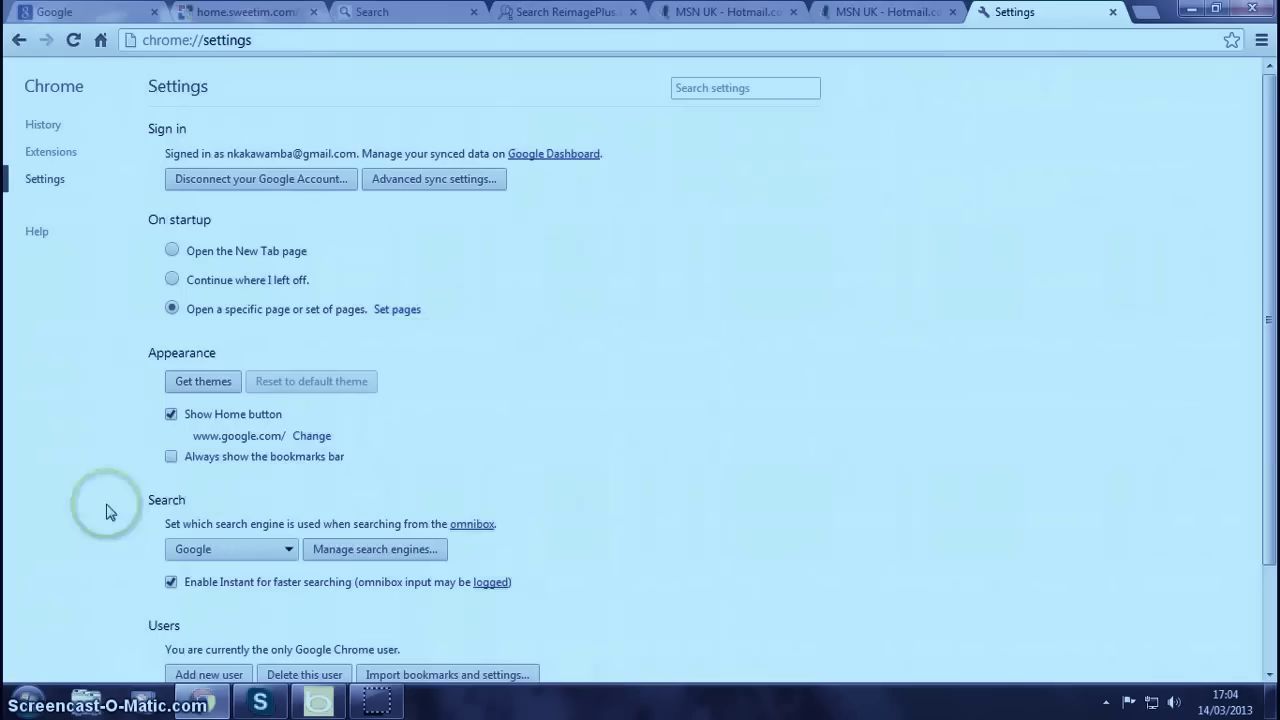
left_click(172, 251)
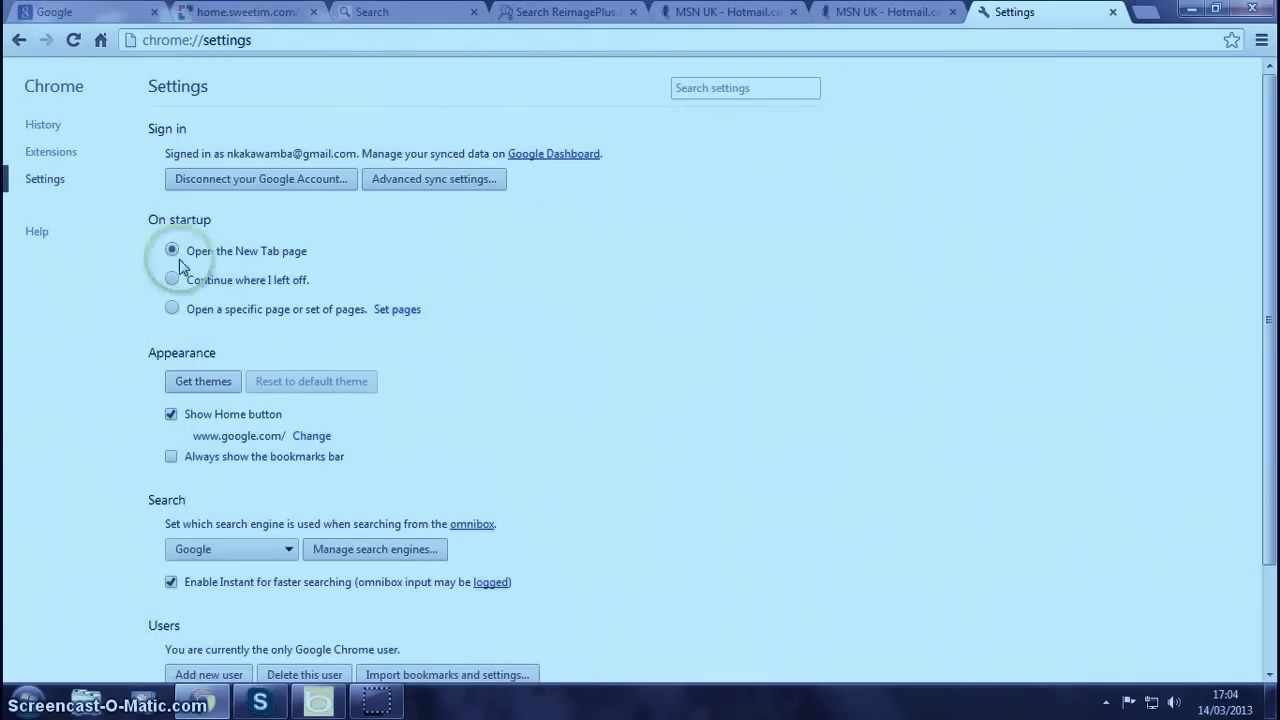
left_click(209, 254)
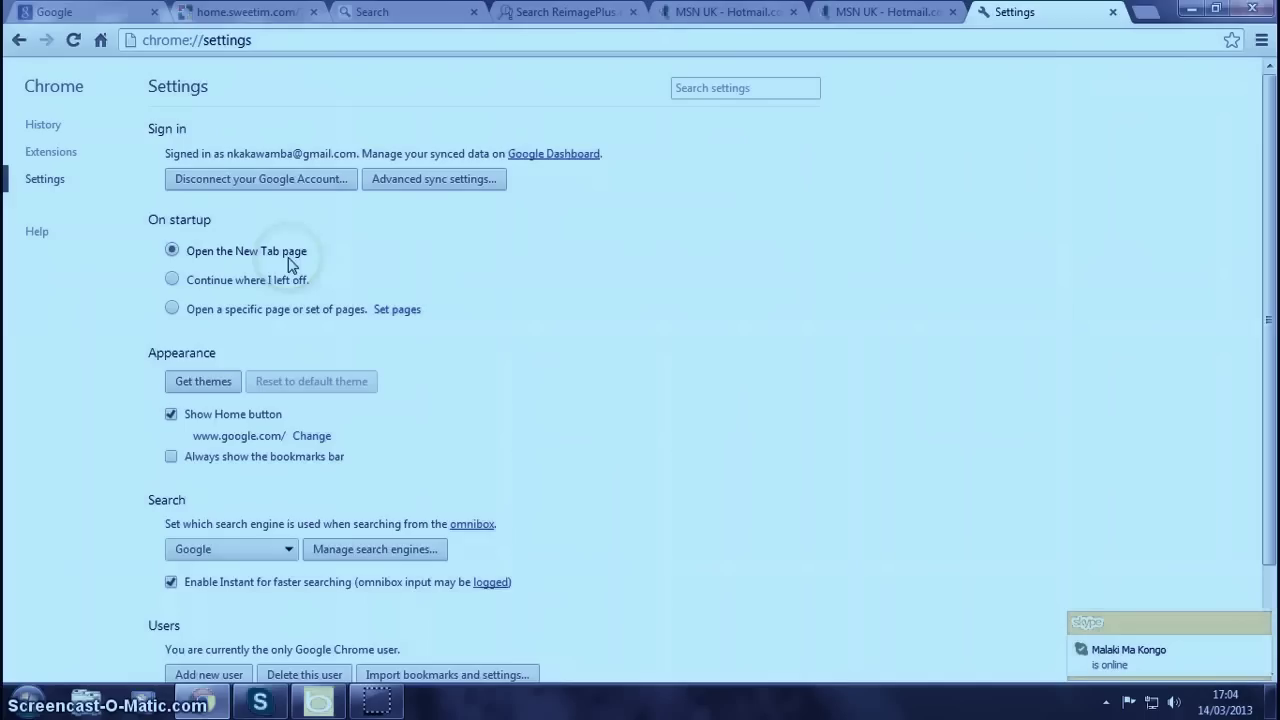
Close and relaunch Chrome from the desktop shortcut, confirming only a New Tab page opens.
left_click(1252, 10)
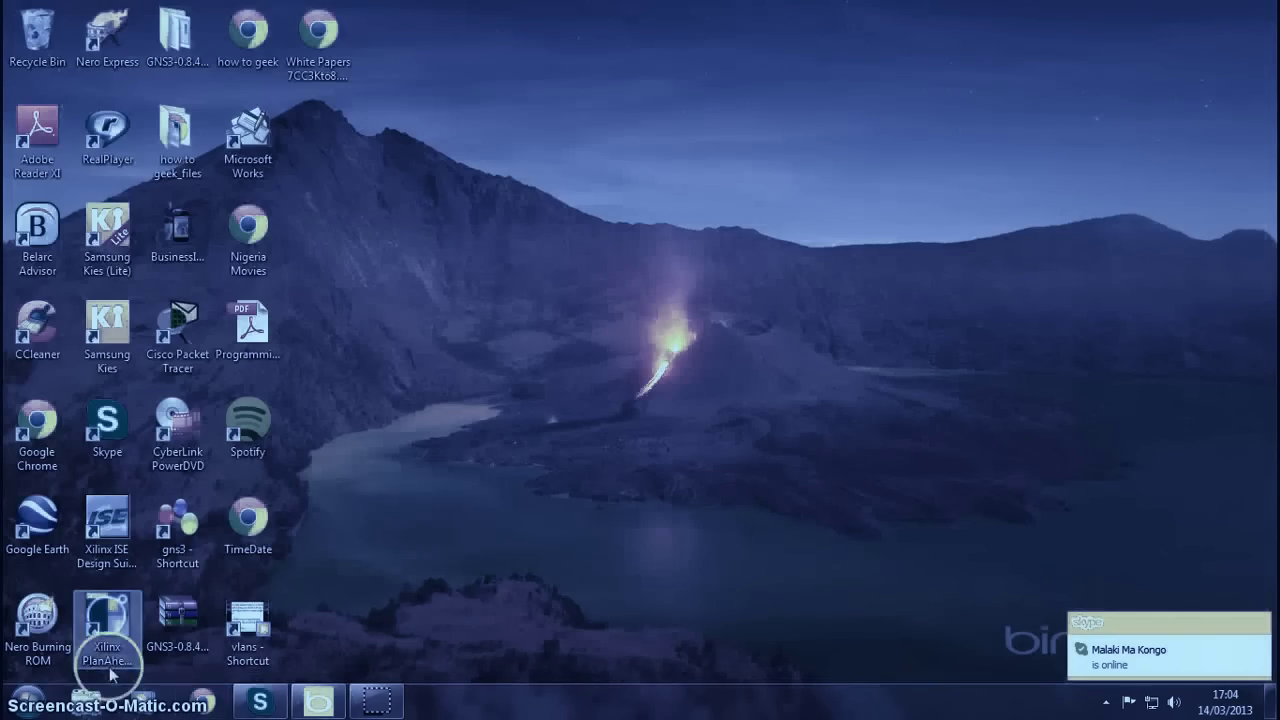
left_click(204, 702)
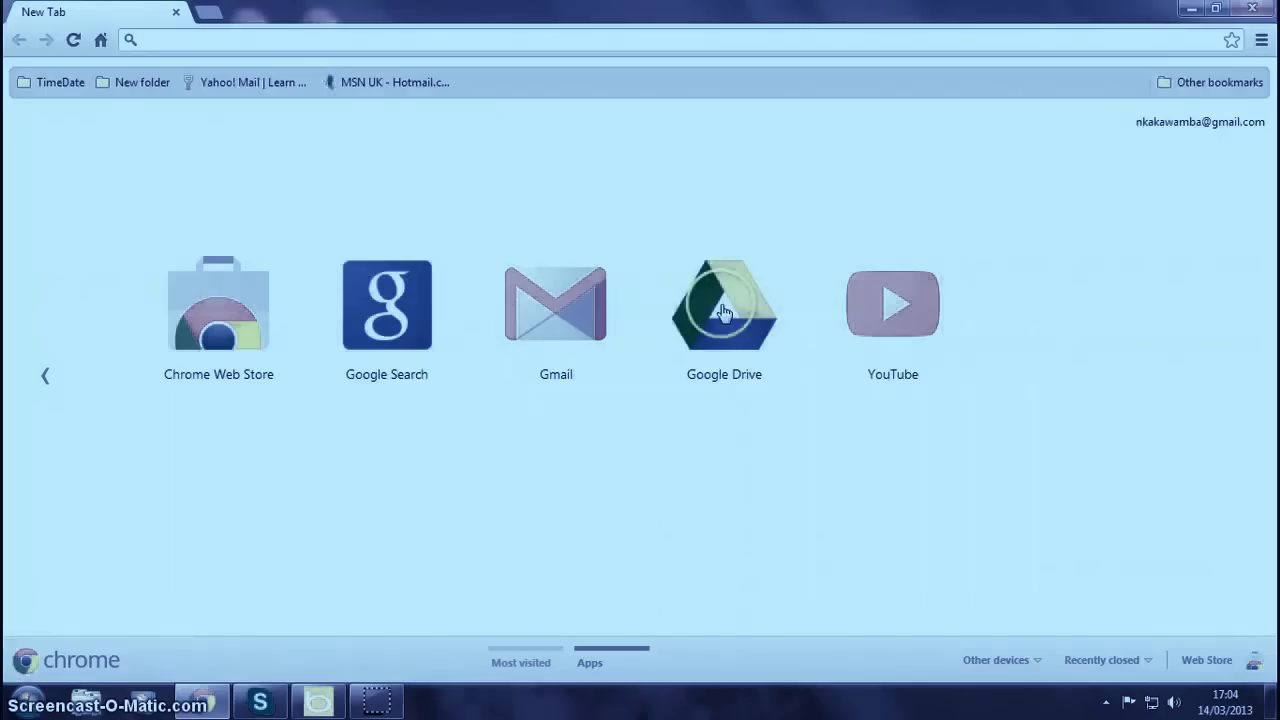
left_click(228, 40)
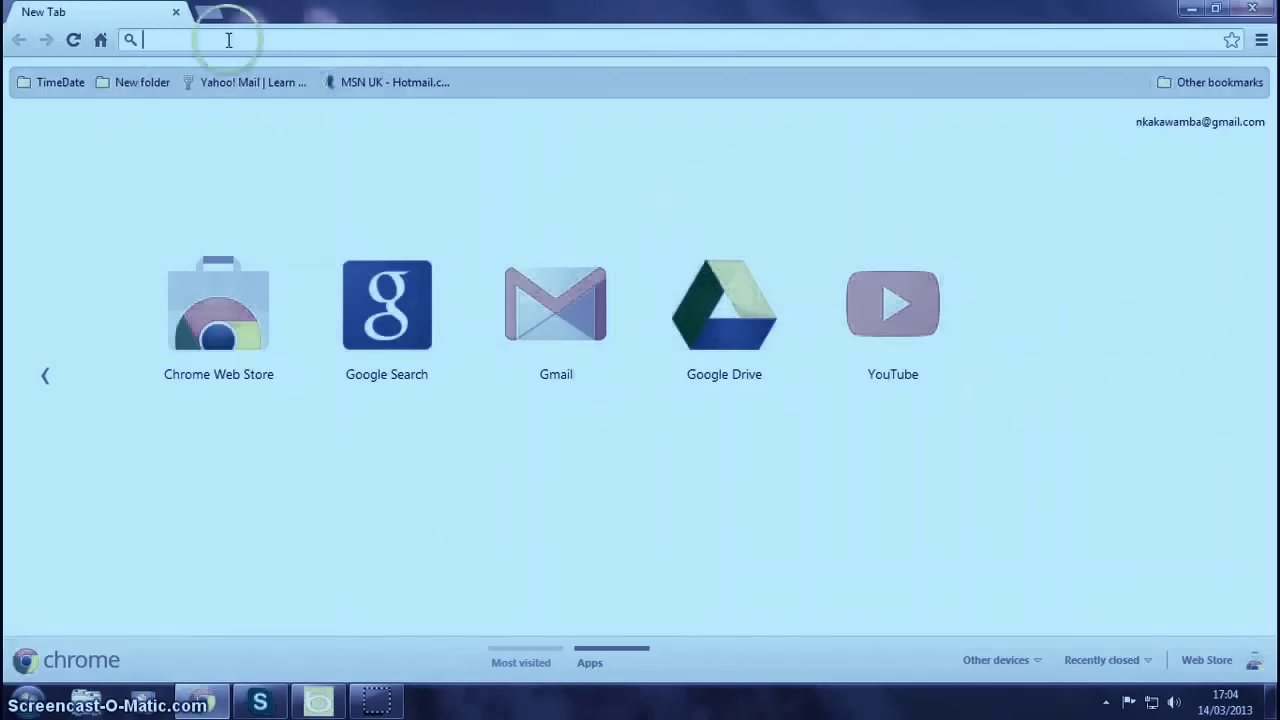